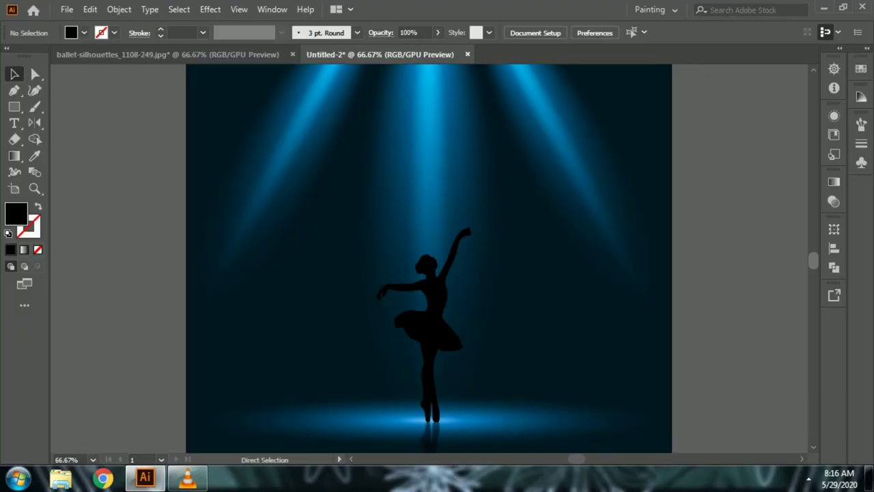
Cover the 1080x1080 artboard with a dark teal rectangle and lock it with Ctrl+2.
key(ctrl+minus)
scroll(429, 259, up, 1)
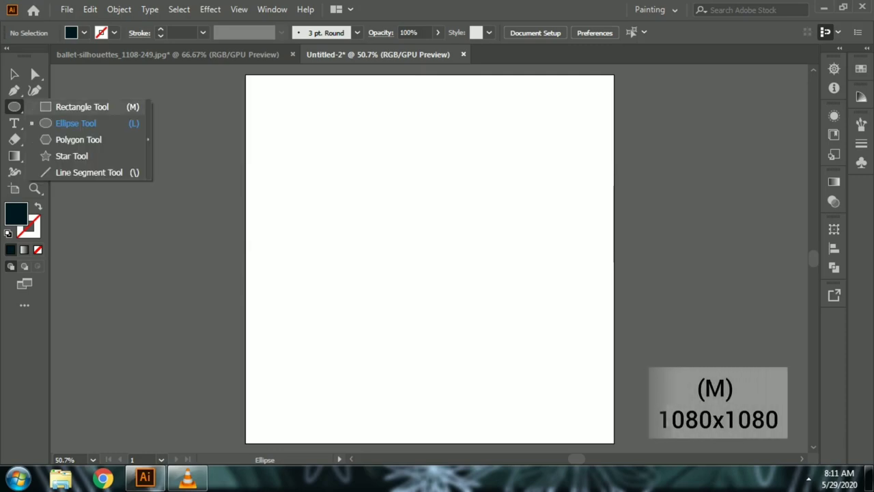
drag(246, 74, 615, 443)
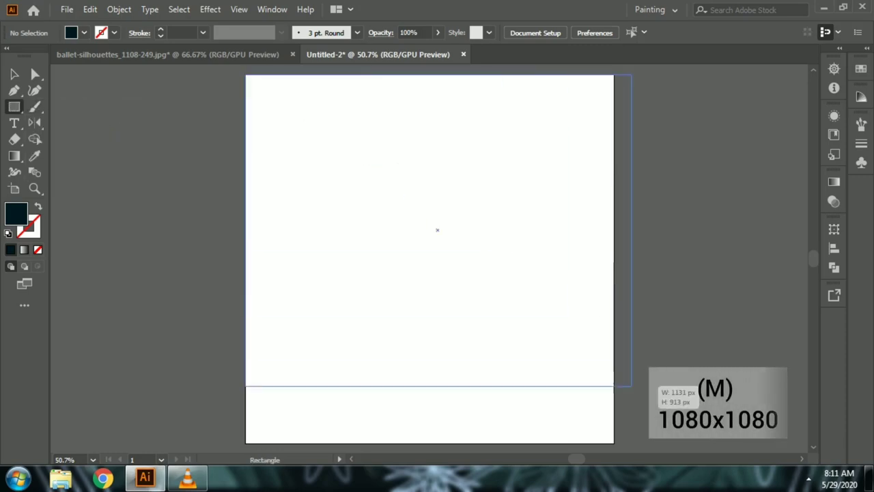
key(ctrl+2)
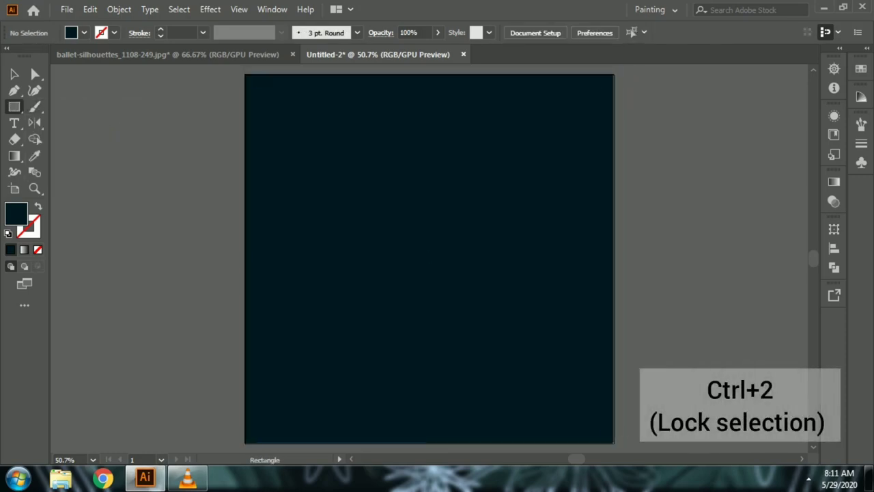
right_click(14, 106)
click(68, 121)
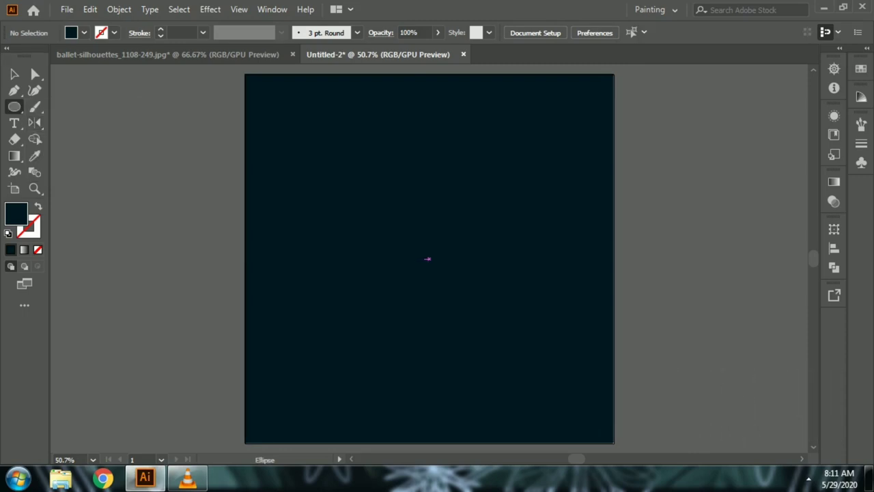
Draw a large circle from the artboard centre and give it a radial gradient fill.
drag(430, 259, 562, 391)
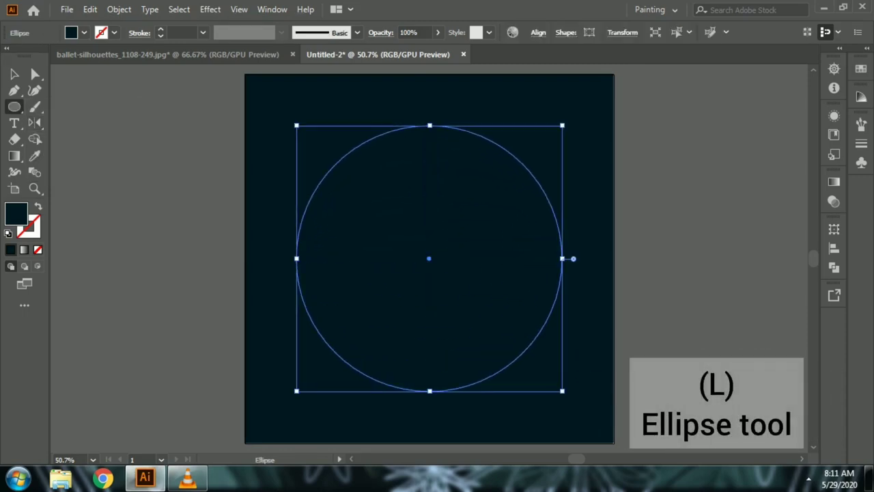
key(v)
click(24, 250)
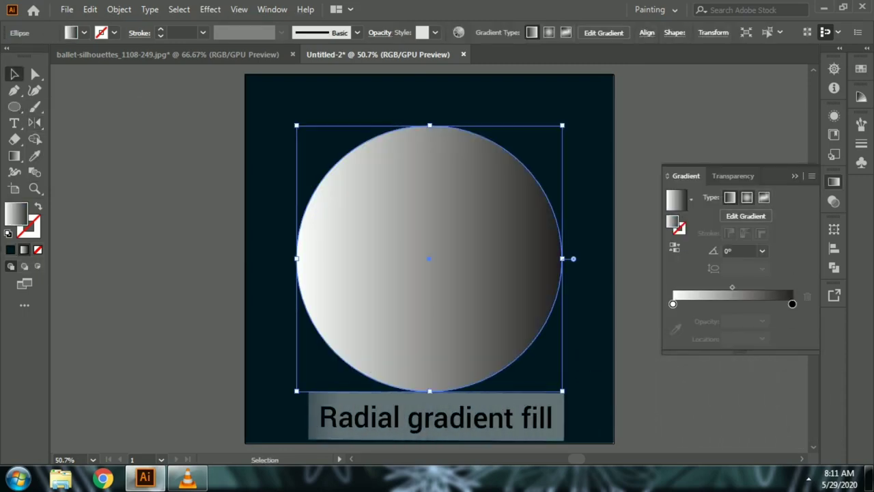
click(747, 196)
Set the gradient's end stop to black and its start stop to blue, sliding it inward.
double_click(792, 304)
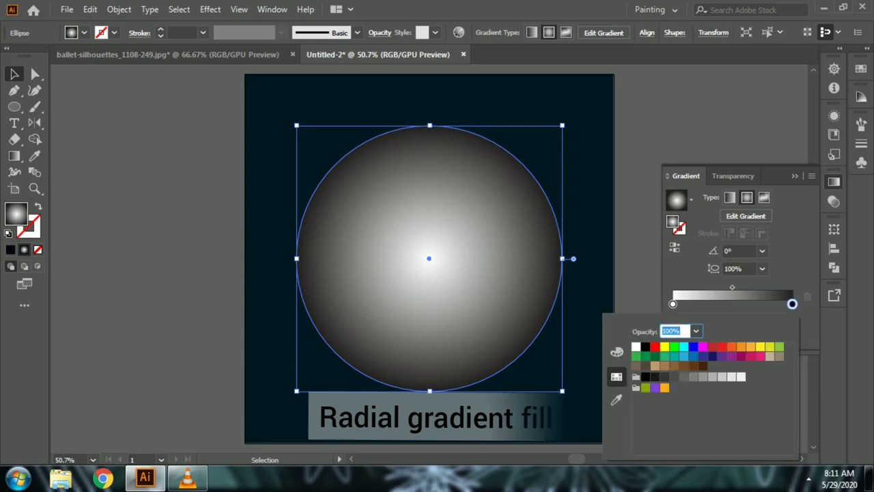
click(645, 347)
double_click(673, 303)
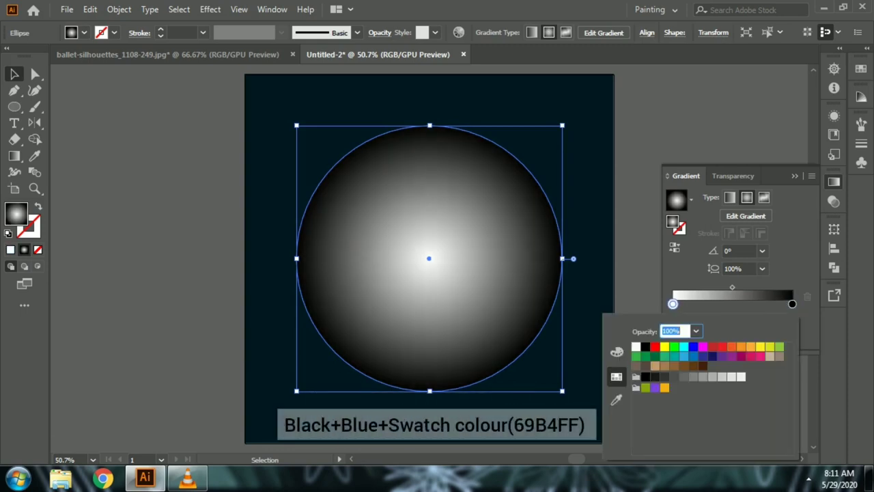
click(693, 347)
key(Escape)
drag(673, 303, 696, 304)
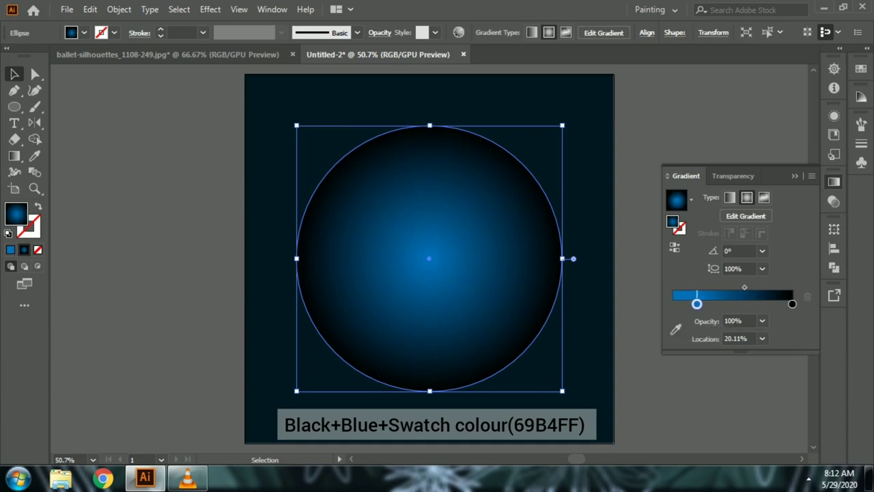
Add a light blue 69B4FF stop at the gradient start and remove the redundant extra stop.
click(676, 304)
double_click(676, 303)
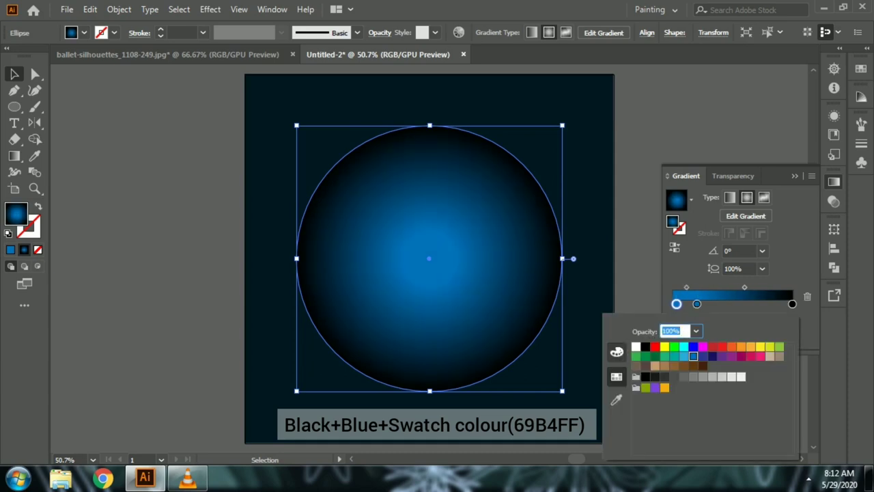
click(617, 352)
text(69B4FF)
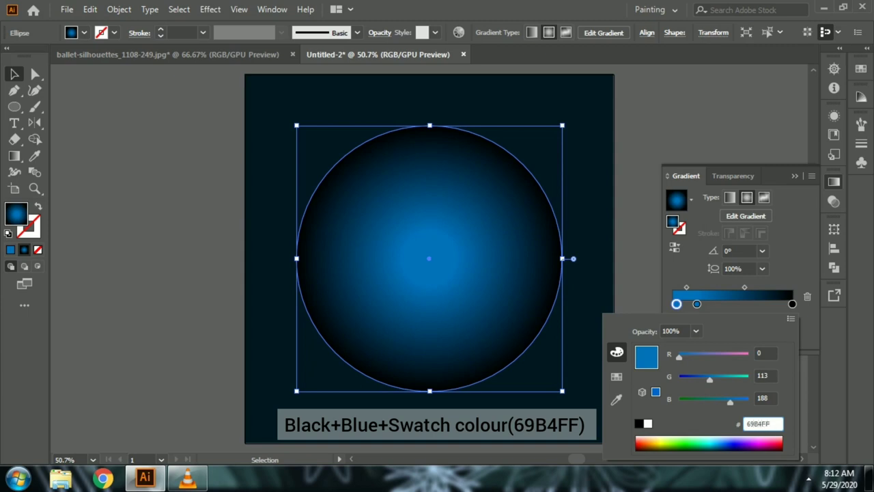
key(Return)
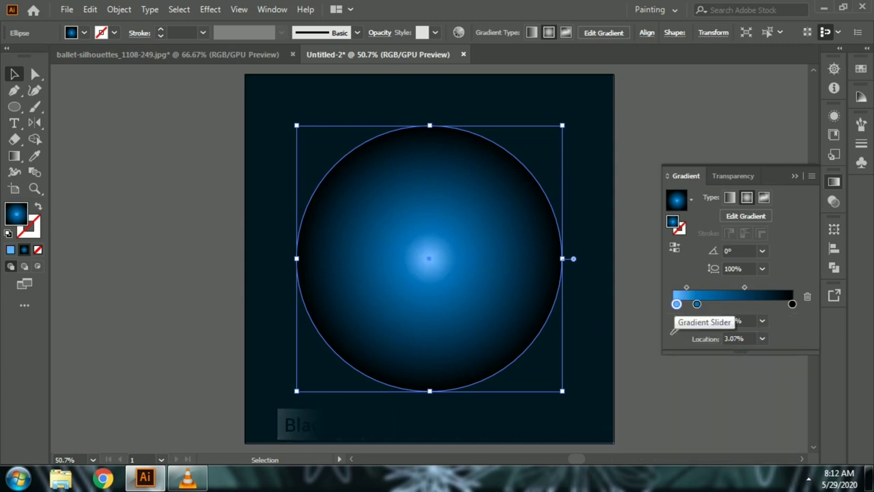
click(696, 303)
text(15)
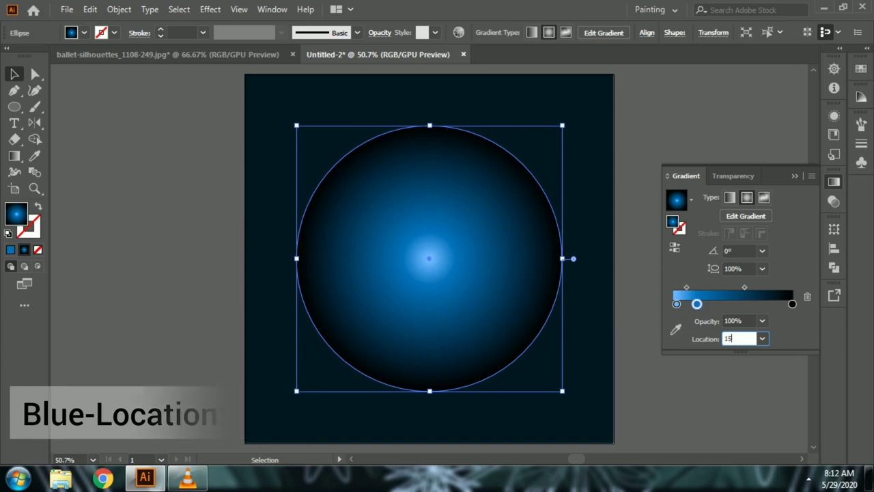
key(Return)
drag(692, 304, 697, 303)
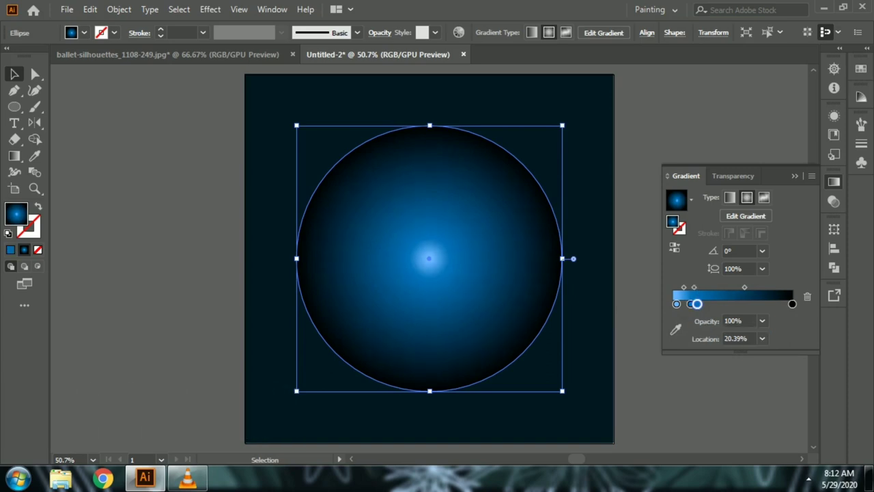
click(808, 297)
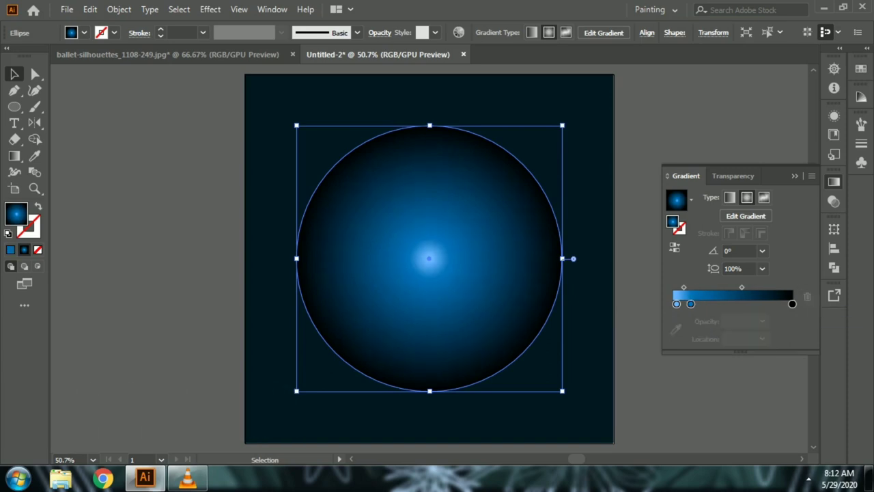
Set the blue stops' midpoint location to 30% and the circle's blend mode to Screen.
click(741, 287)
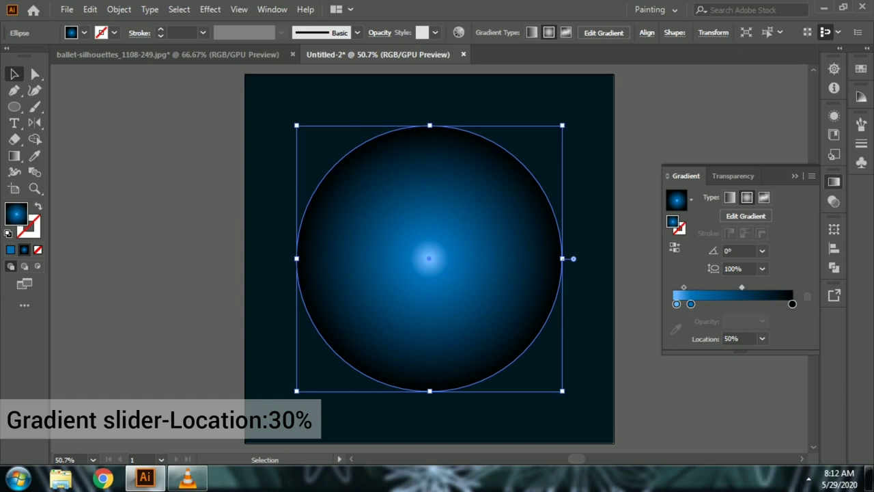
click(762, 338)
click(779, 220)
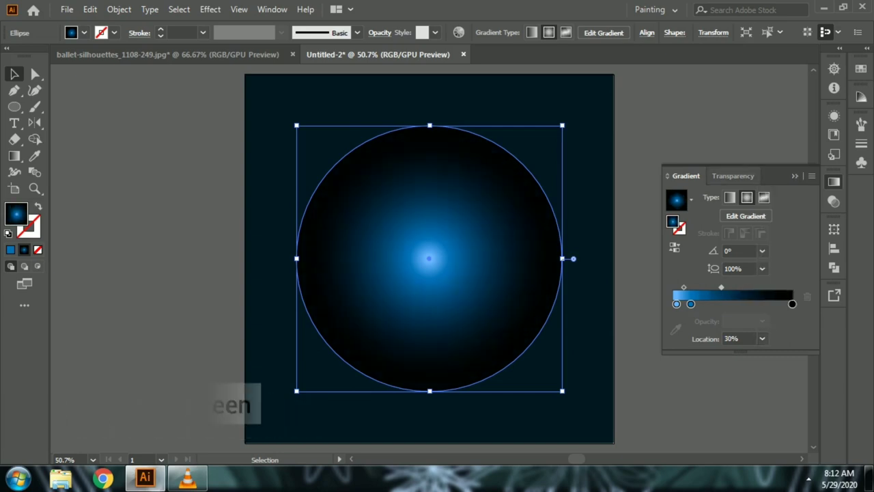
click(733, 175)
click(696, 196)
click(684, 293)
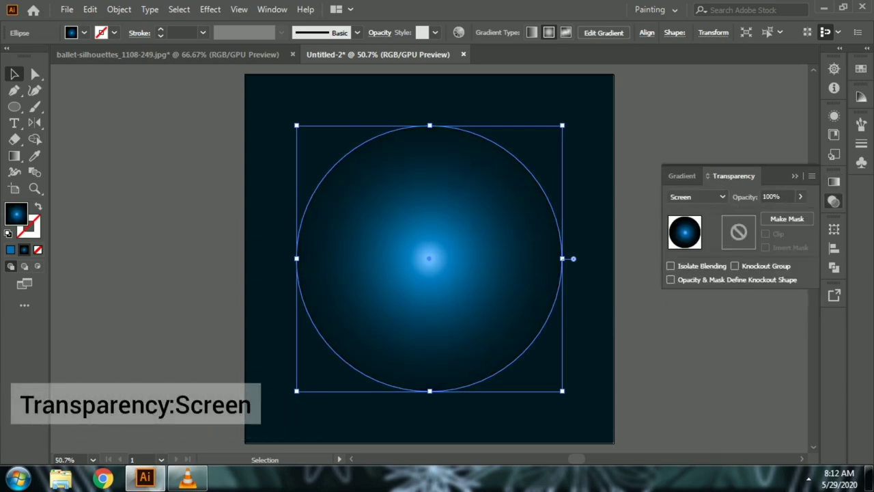
click(682, 176)
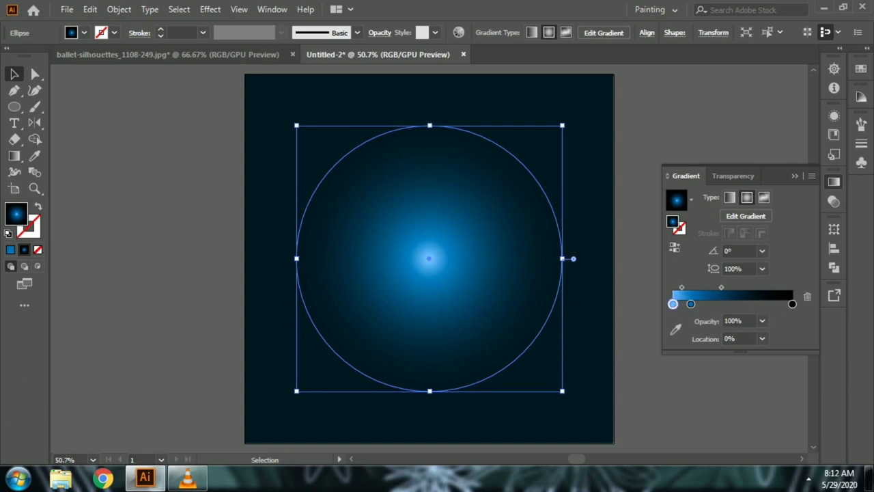
click(15, 156)
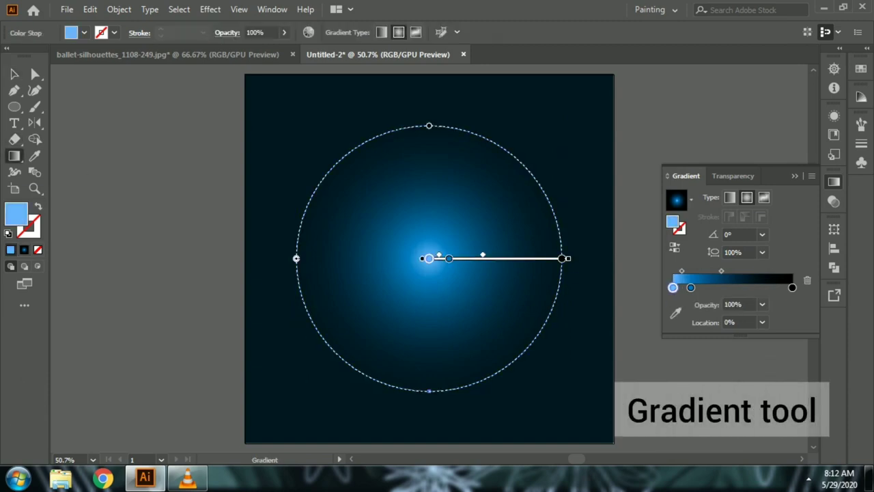
Run the gradient top to bottom and reshape the circle into a tall, downward-stretched beam.
drag(568, 258, 429, 395)
drag(429, 258, 429, 124)
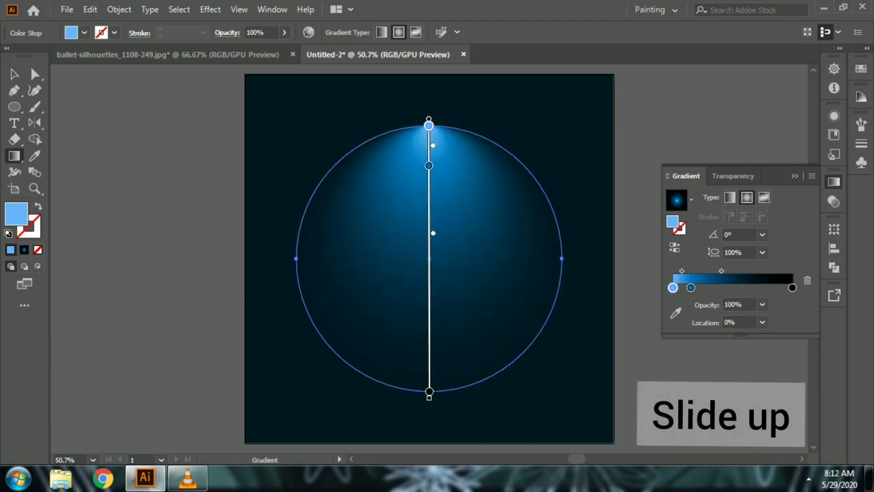
key(v)
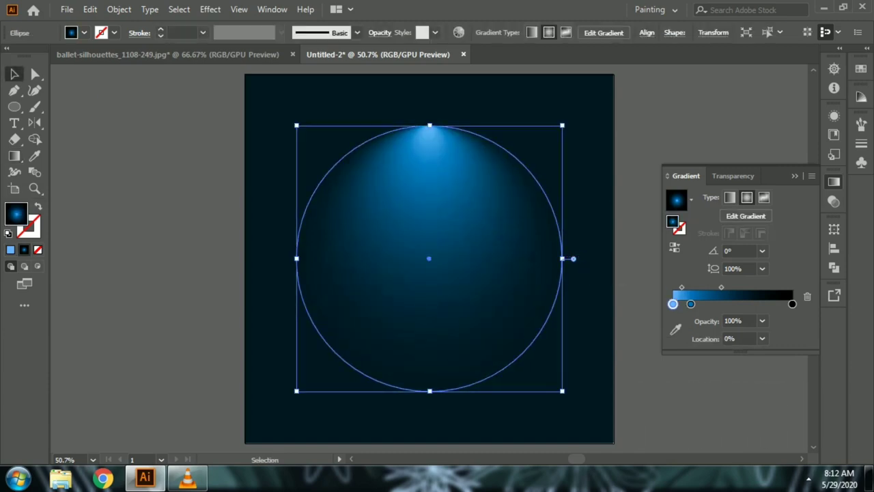
drag(429, 273, 429, 245)
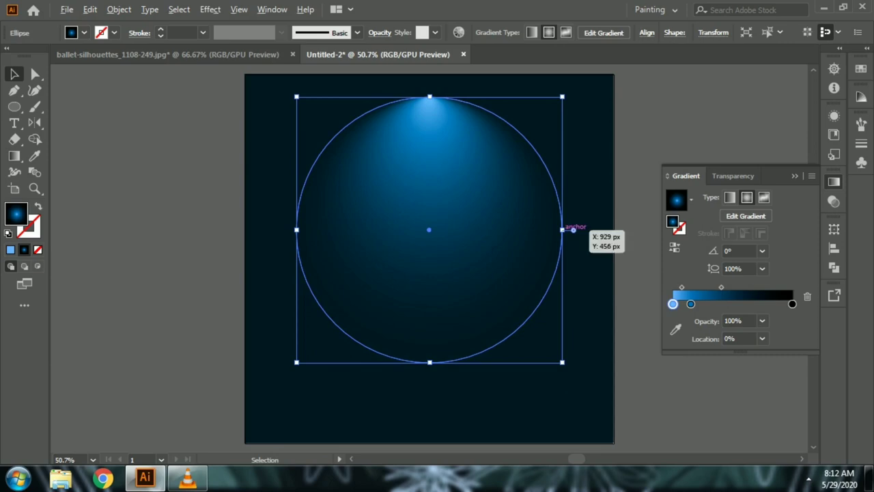
drag(572, 229, 497, 230)
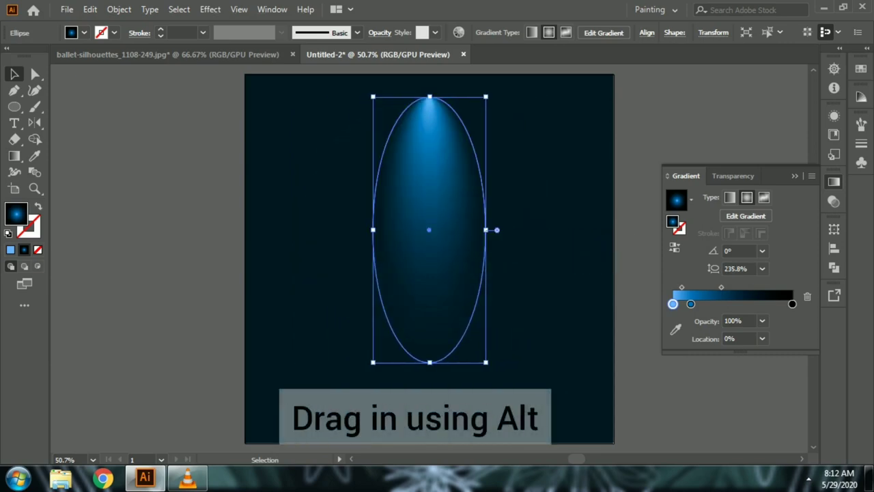
drag(430, 362, 430, 435)
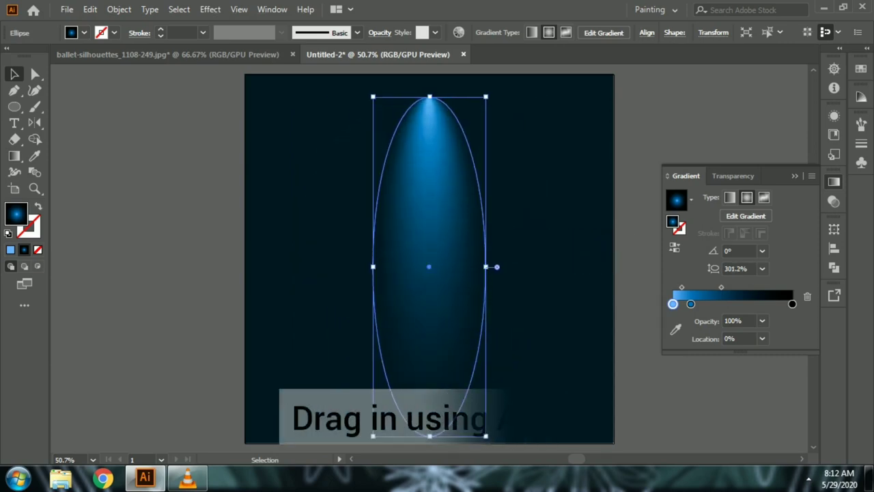
Paste a copy in front with Ctrl+C, Ctrl+F and narrow it into a slim bright core.
key(a)
key(ctrl+c)
key(ctrl+f)
key(v)
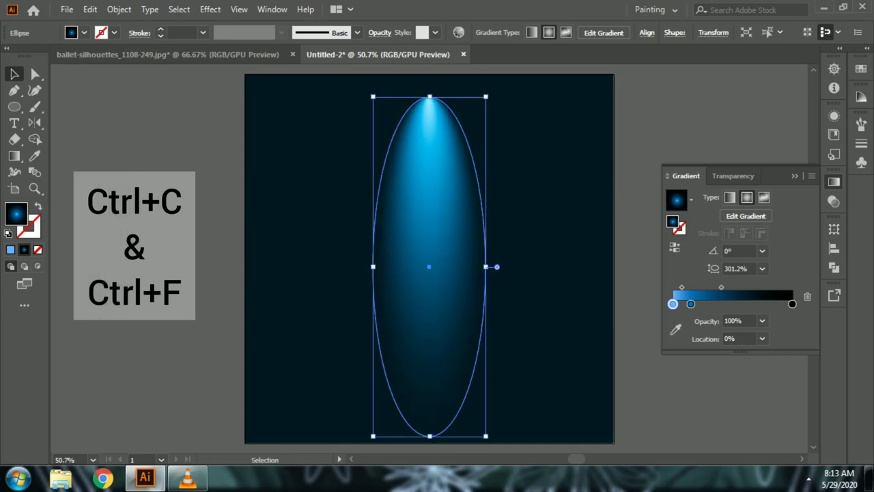
drag(486, 266, 448, 267)
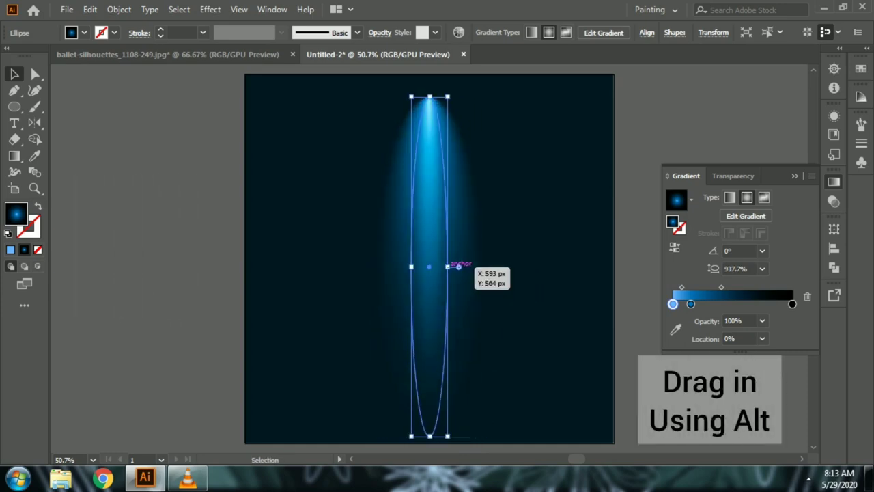
key(ctrl+shift+a)
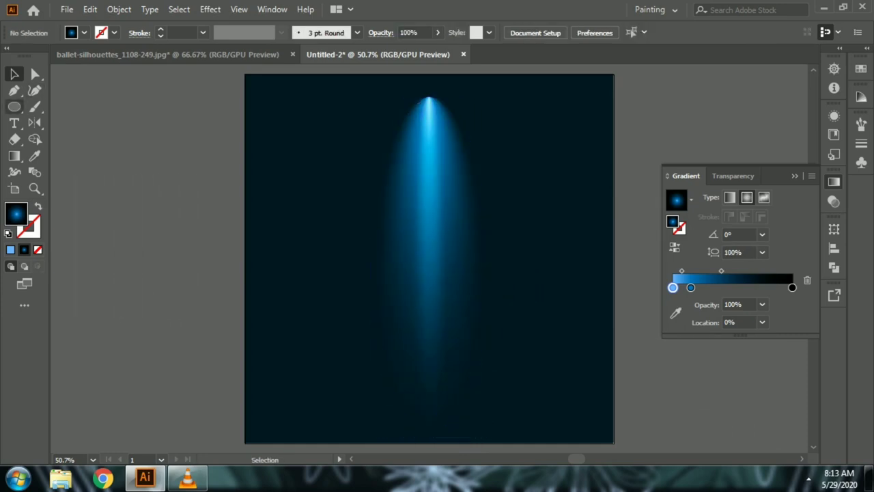
click(14, 107)
Draw a circle at the artboard's upper left and eyedropper the beam's radial gradient onto it.
click(75, 123)
drag(271, 121, 342, 193)
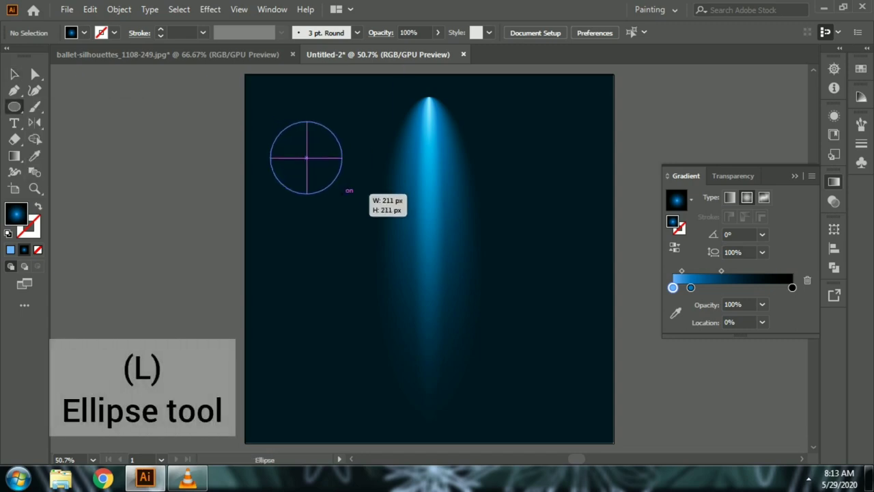
click(10, 250)
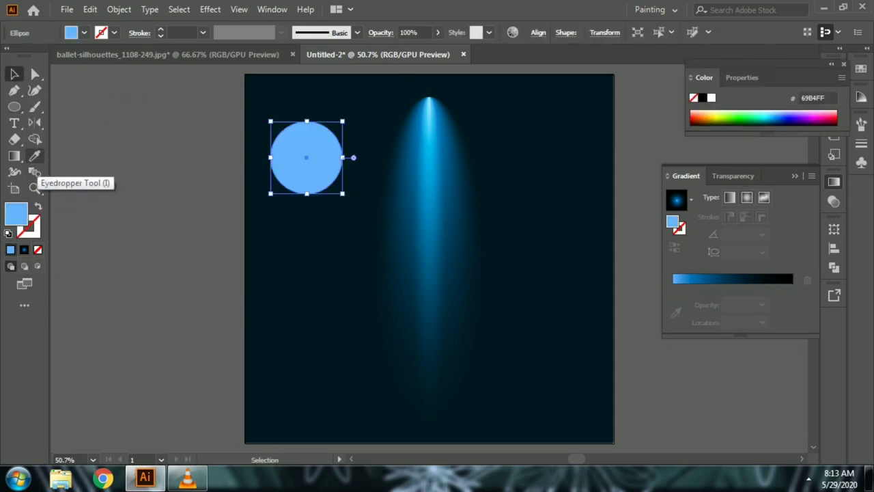
click(34, 156)
click(429, 266)
key(v)
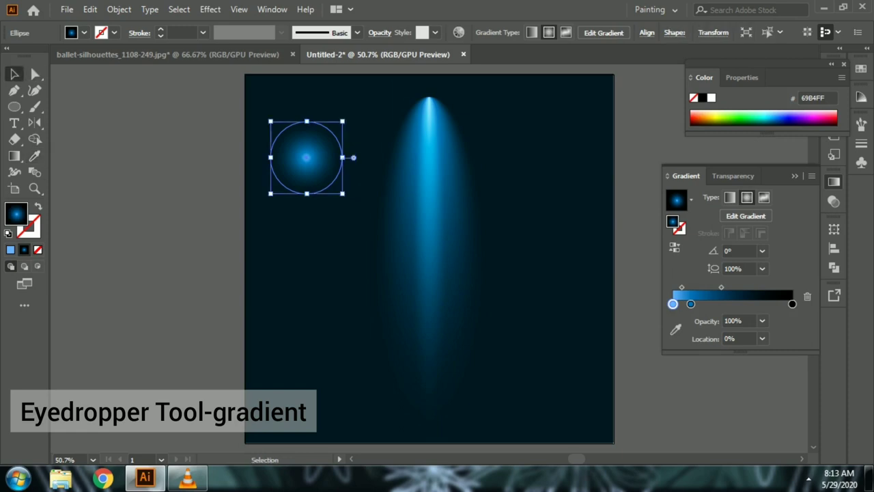
Make the circle's gradient white centre to blue edge with the midpoint at 87%.
click(793, 303)
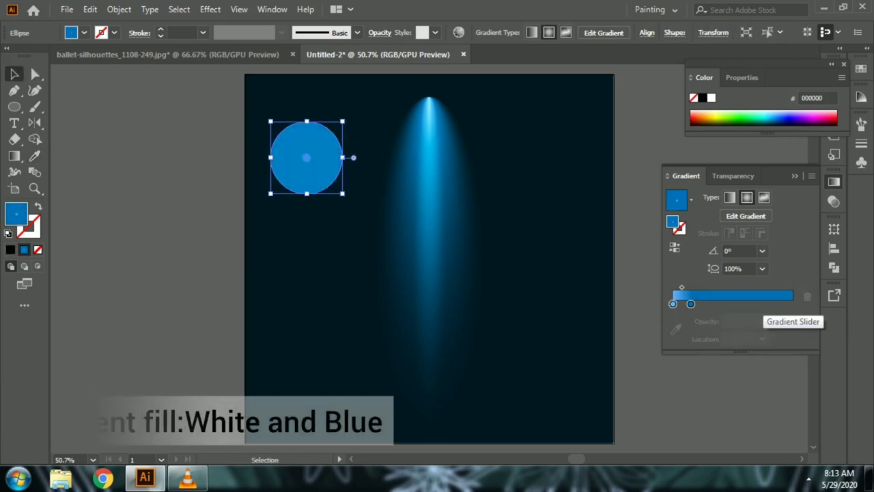
click(673, 303)
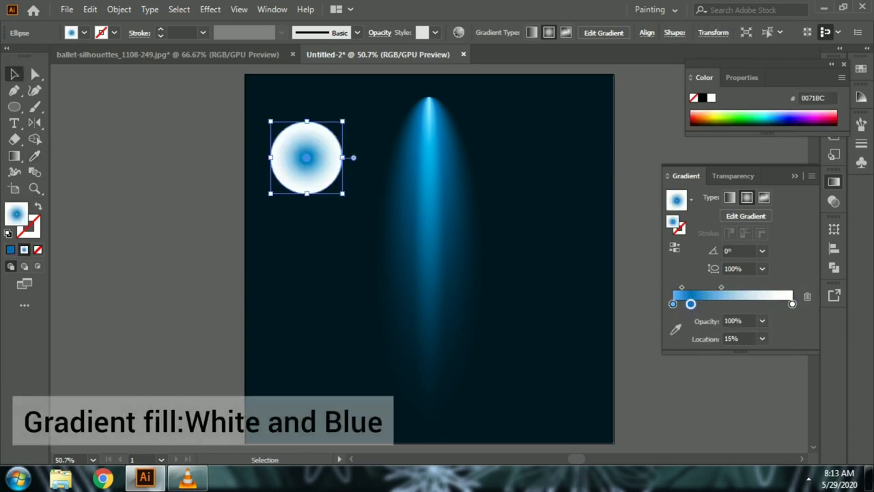
click(807, 296)
click(674, 248)
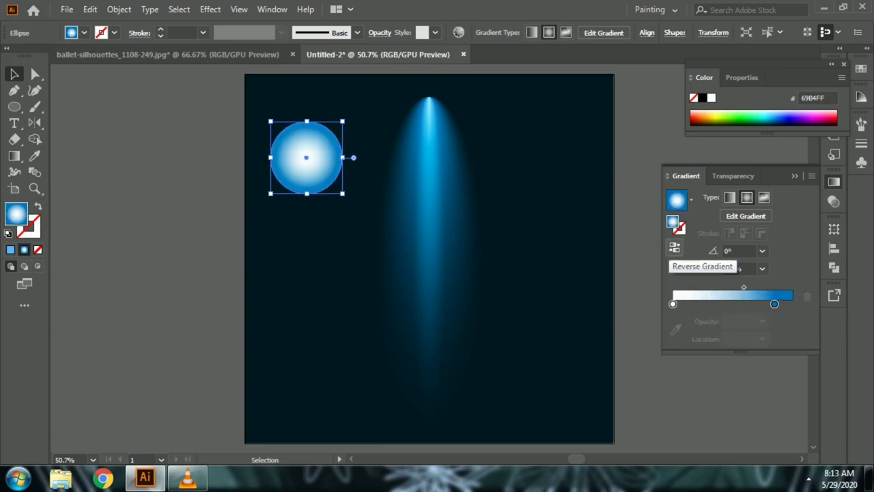
click(757, 287)
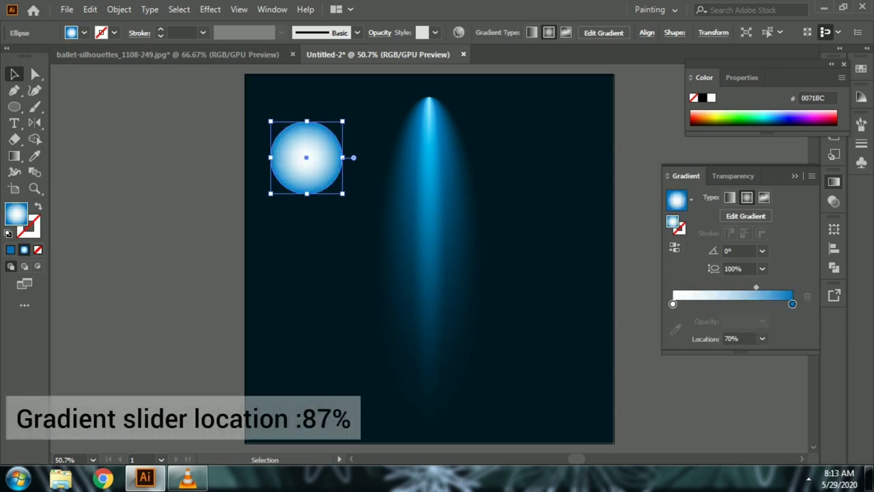
Move the glow to the beam's top and flatten it into a small narrow ellipse.
drag(306, 157, 429, 97)
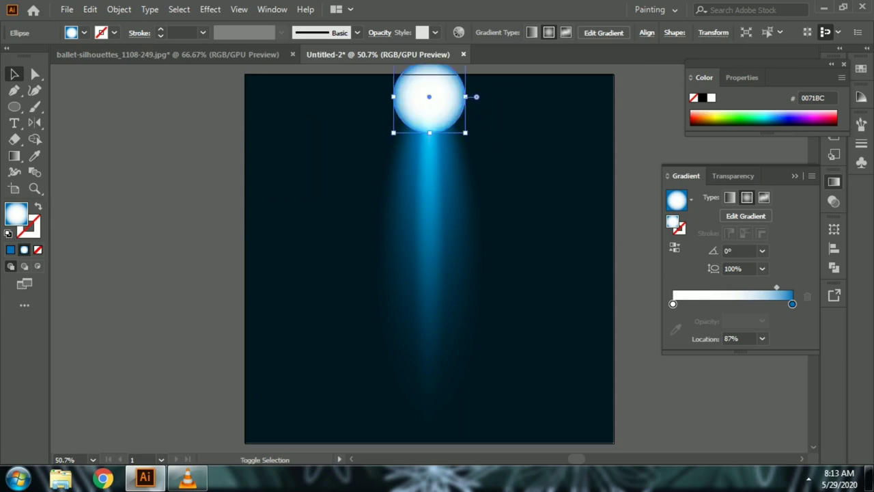
drag(465, 96, 440, 96)
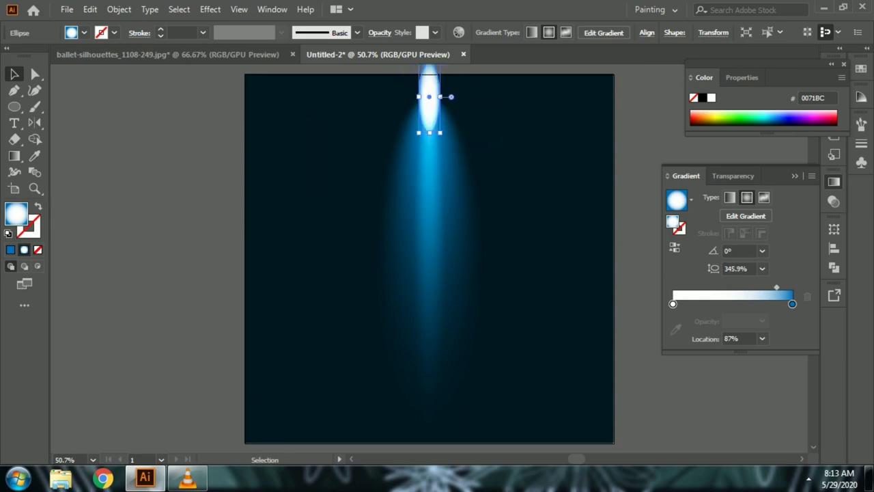
mouse_move(429, 133)
mouse_down()
mouse_move(429, 84)
mouse_move(429, 114)
mouse_up()
drag(429, 83, 445, 115)
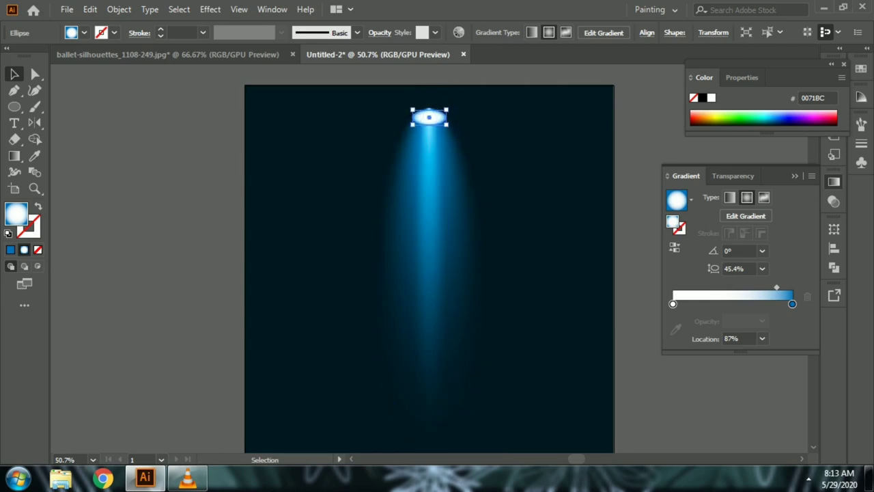
Group the beam with its glow and paste a copy of the spotlight in front.
key(ctrl+g)
key(ctrl+shift+a)
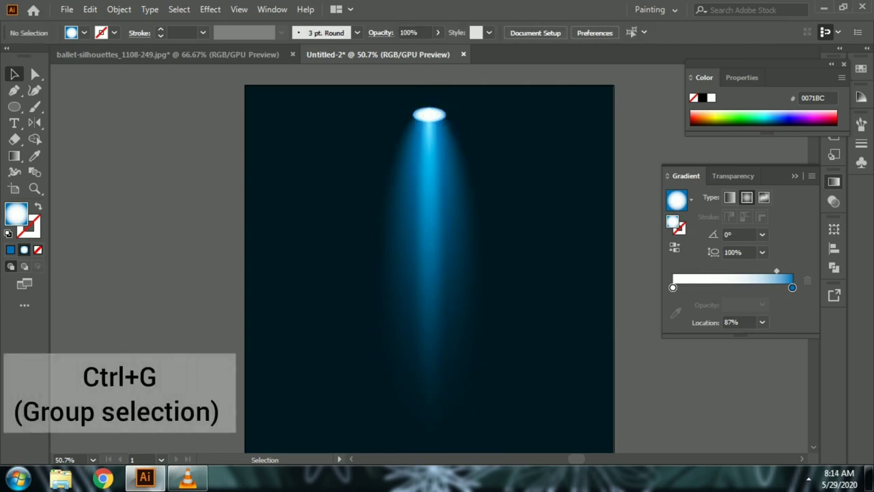
key(ctrl+a)
key(ctrl+c)
key(ctrl+f)
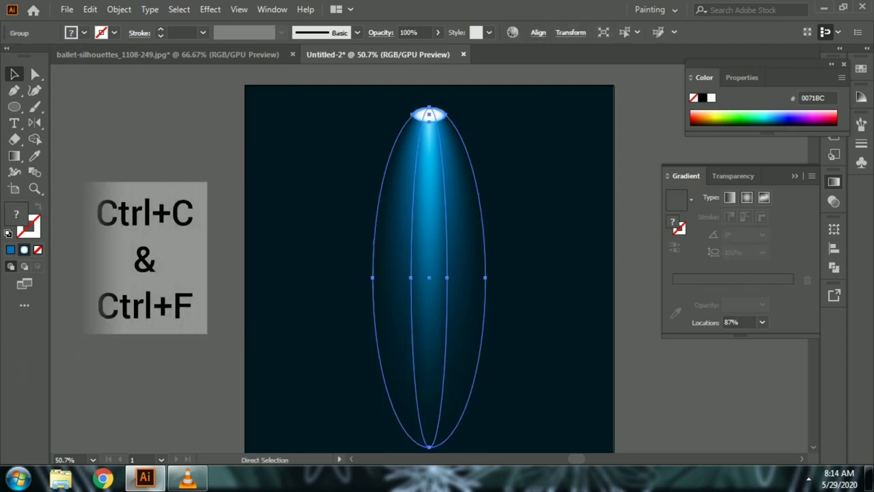
key(v)
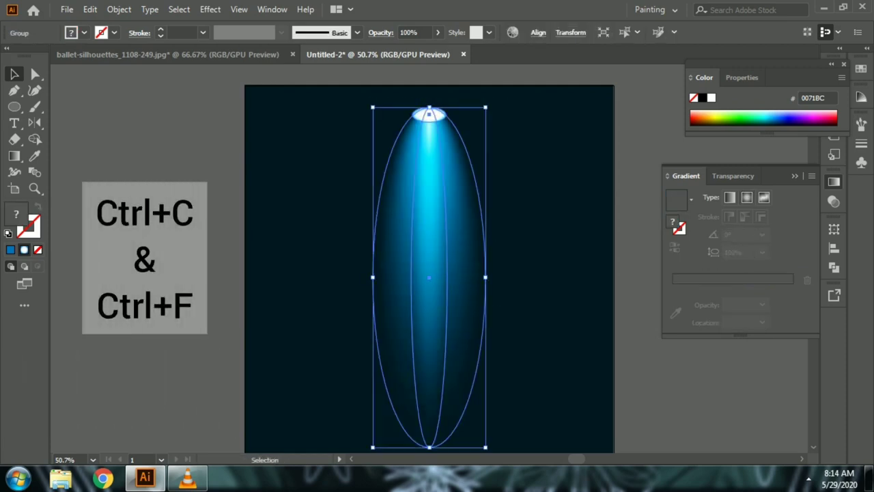
Resize, move and lengthen the copied spotlight so it tilts down to the left.
mouse_move(485, 107)
mouse_down()
mouse_move(456, 198)
mouse_move(338, 118)
mouse_move(375, 126)
mouse_move(375, 119)
mouse_up()
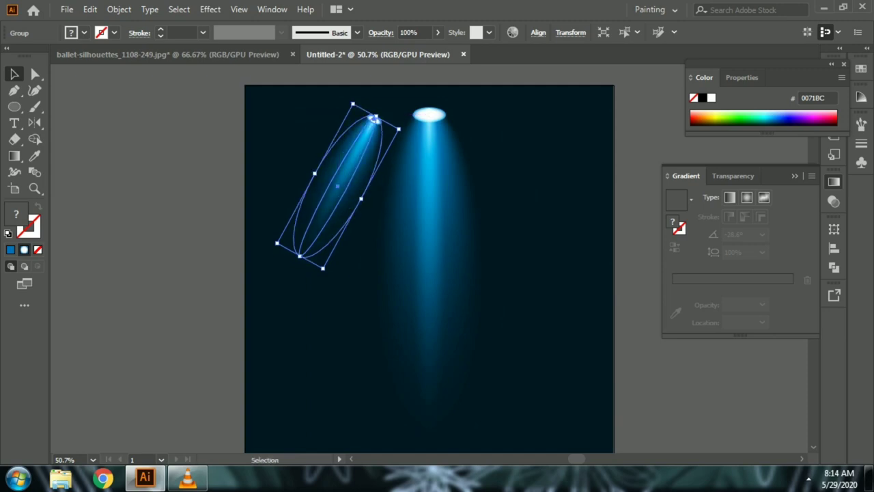
drag(324, 267, 318, 299)
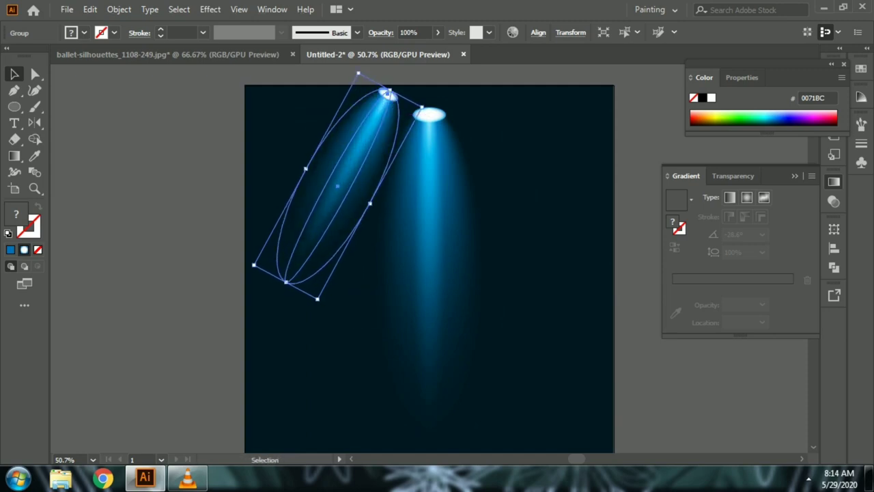
drag(387, 94, 377, 115)
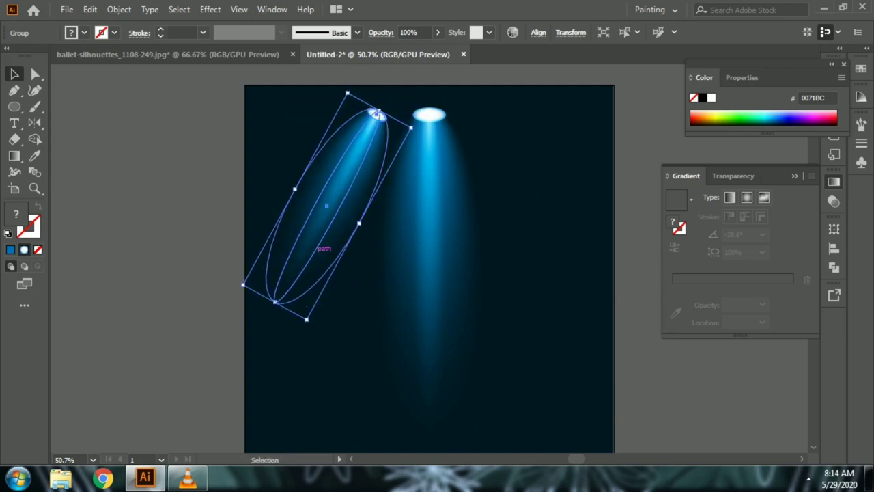
drag(274, 302, 254, 340)
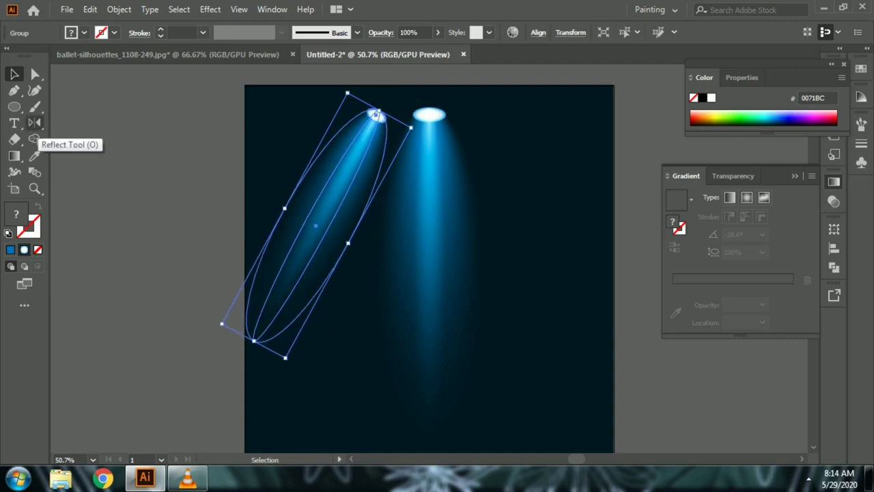
Reflect the tilted spotlight vertically as a copy to create the right-hand beam.
click(35, 123)
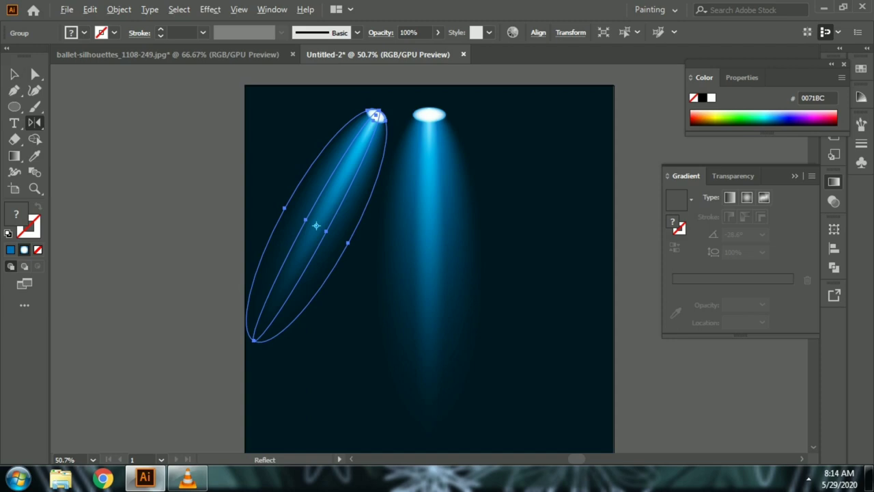
alt+click(427, 115)
click(383, 319)
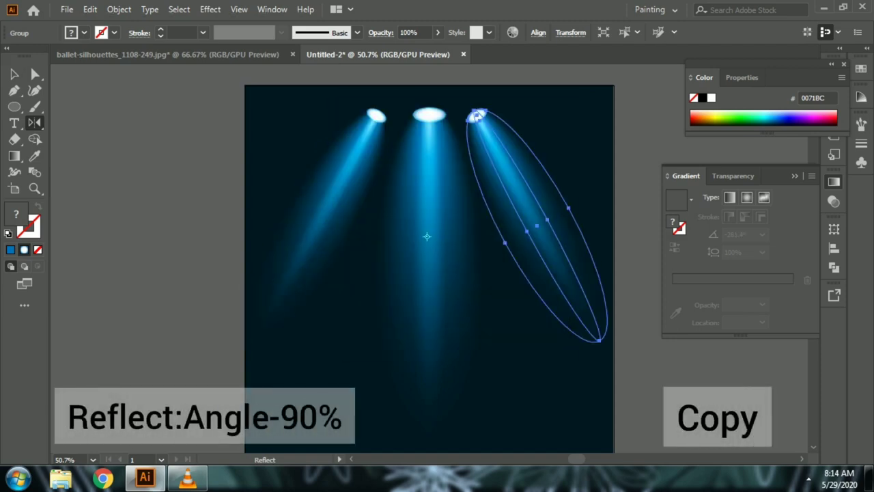
click(13, 73)
key(ctrl+shift+a)
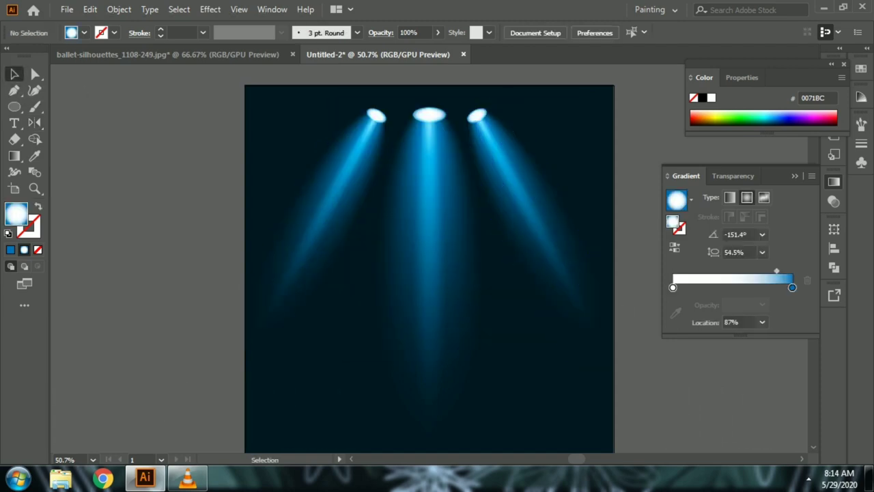
Draw a circle beside the artboard and eyedropper the beam's radial gradient onto it.
drag(14, 106, 68, 121)
drag(91, 150, 225, 284)
key(v)
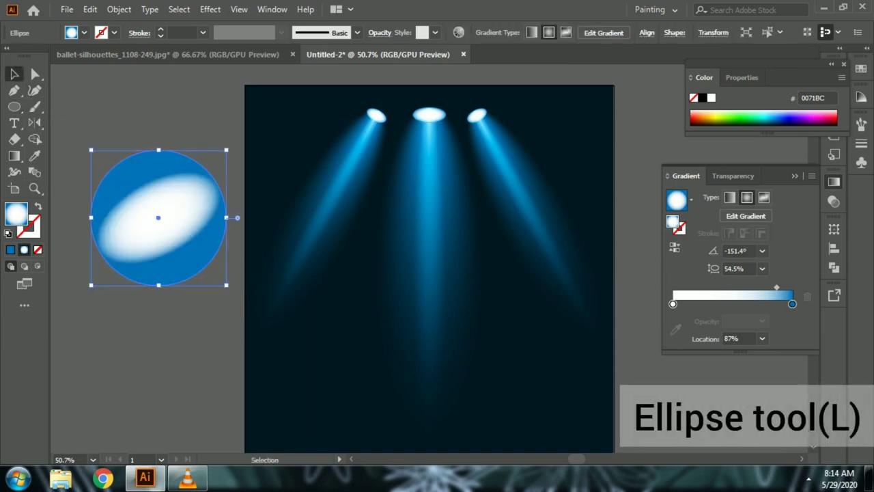
key(i)
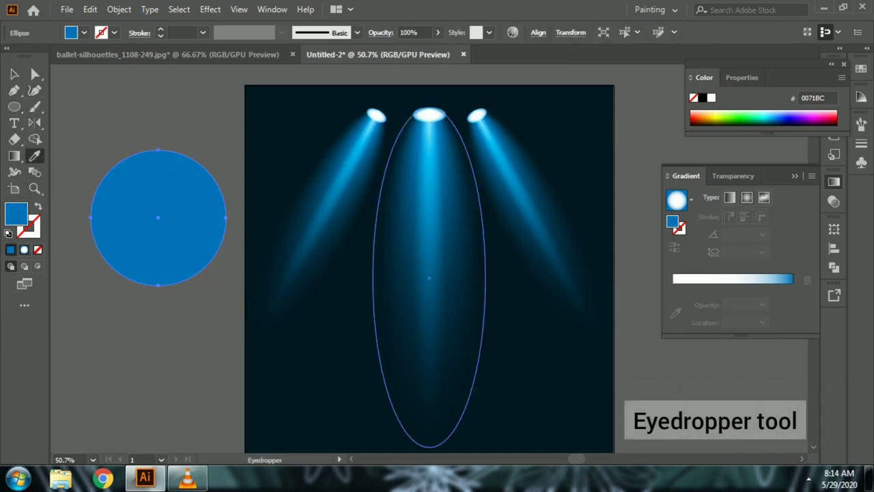
click(316, 226)
key(v)
Move the circle to the bottom centre and stretch it into a wide, flat floor glow.
mouse_move(181, 216)
mouse_down()
mouse_move(450, 384)
mouse_move(429, 376)
mouse_up()
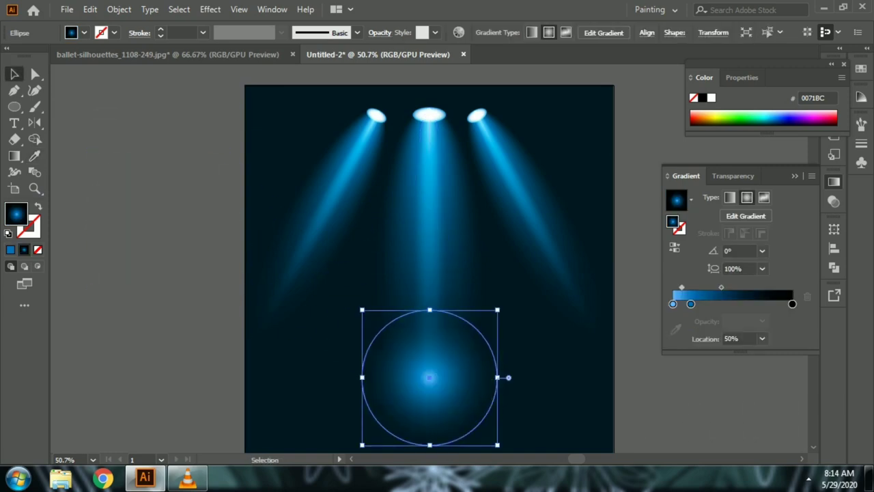
drag(430, 310, 429, 404)
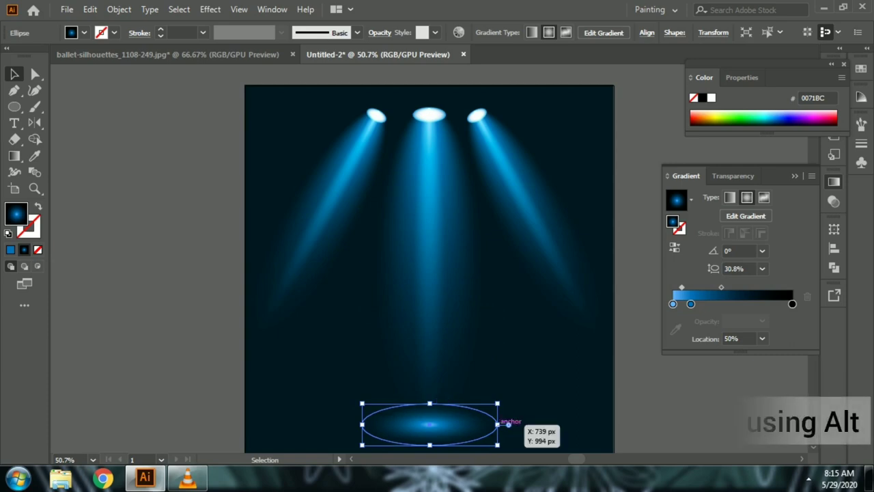
drag(506, 424, 608, 424)
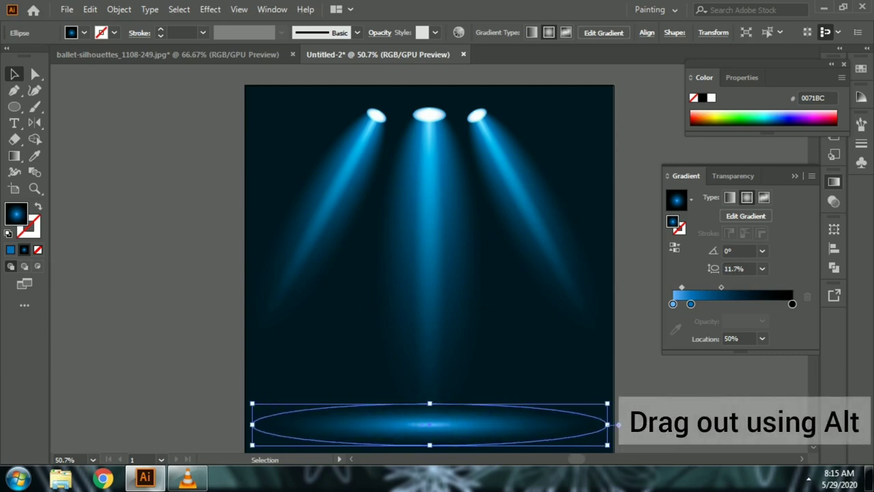
key(ctrl+shift+a)
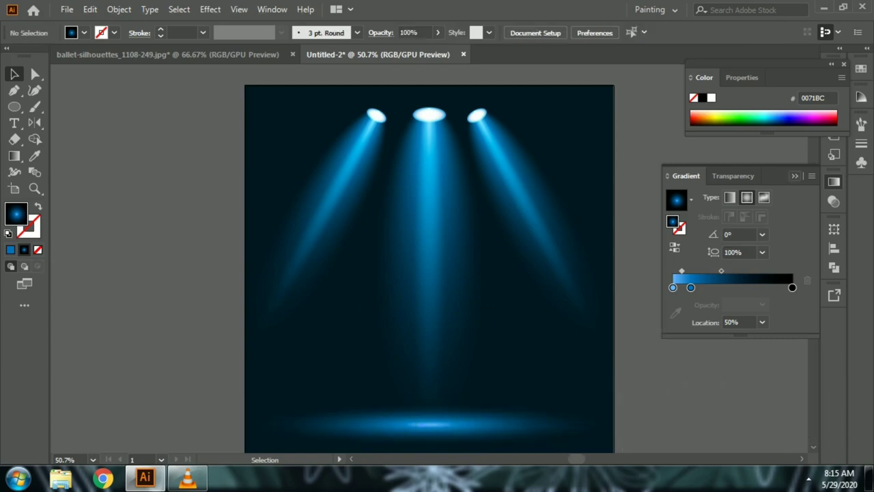
click(795, 176)
click(844, 63)
Bring the black ballerina from the ballet silhouettes document onto the floor glow under the central beam.
click(167, 54)
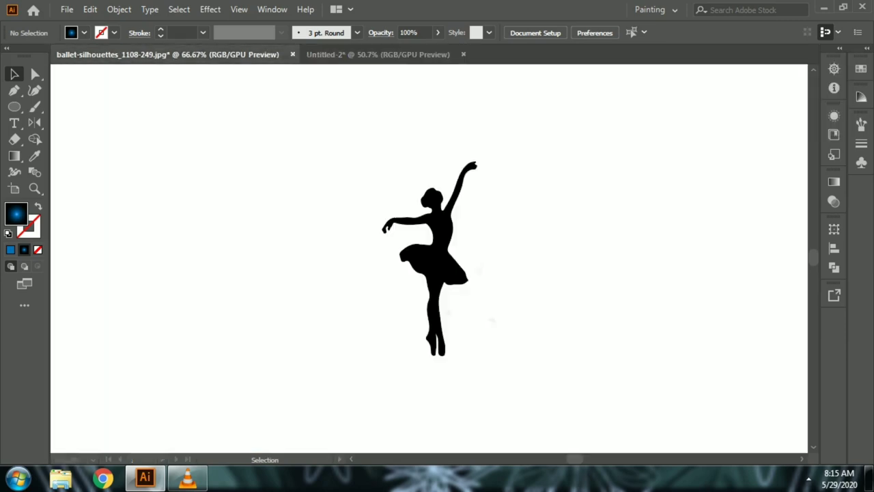
click(430, 232)
right_click(445, 166)
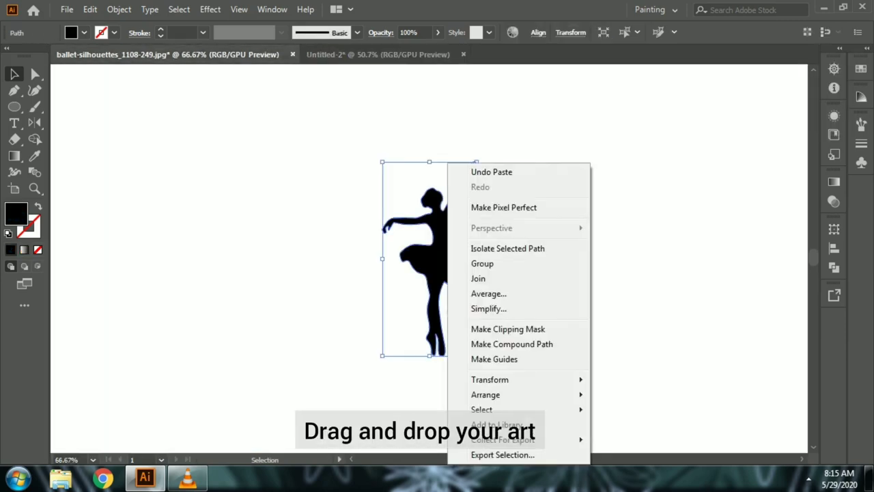
mouse_move(444, 229)
mouse_down()
mouse_move(401, 66)
mouse_move(378, 54)
mouse_move(459, 350)
mouse_up()
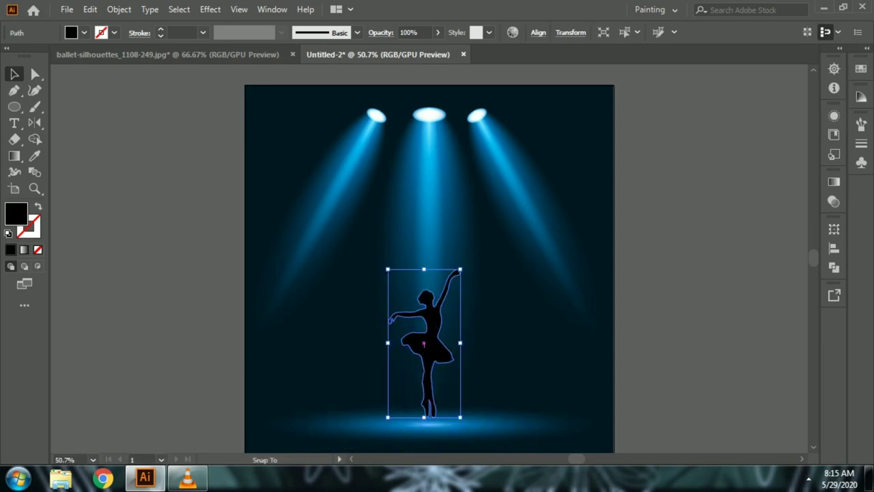
click(616, 327)
click(460, 342)
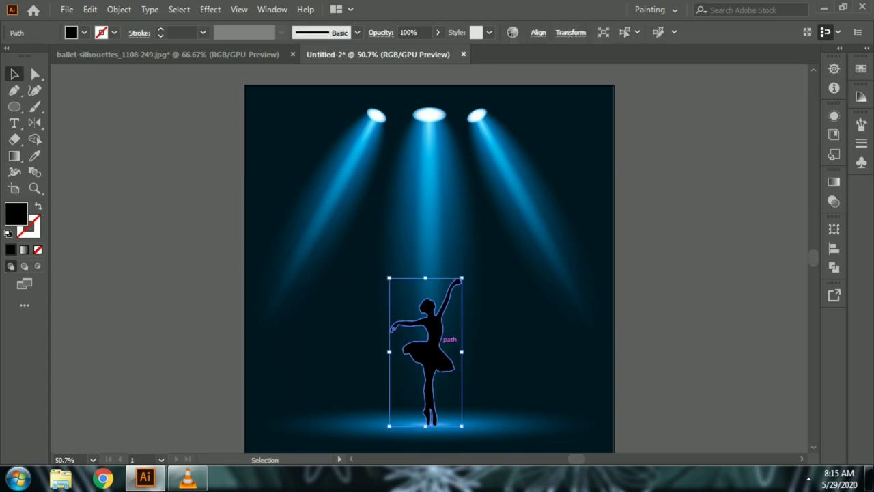
Reflect a copy of the ballerina across the horizontal axis.
key(a)
key(v)
click(34, 124)
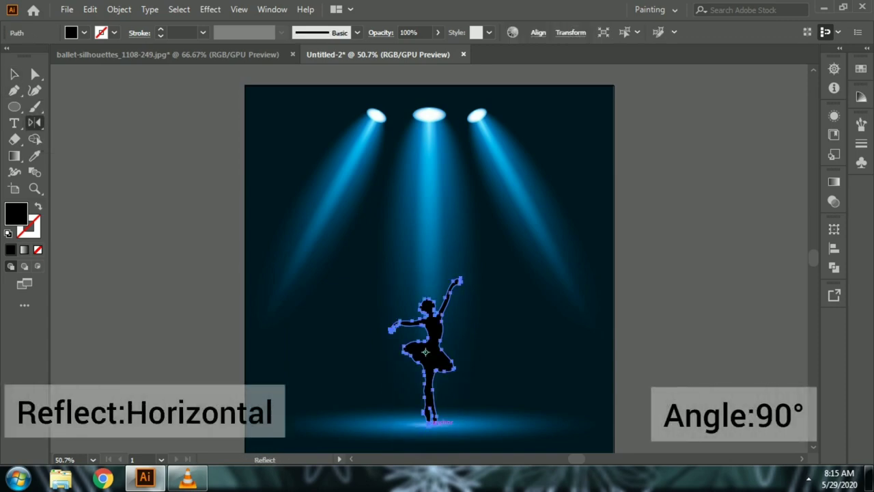
key(Return)
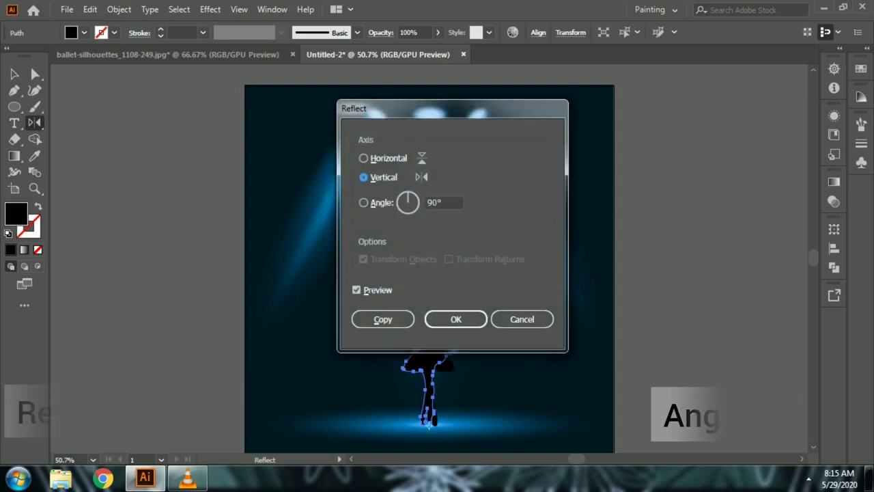
key(alt+h)
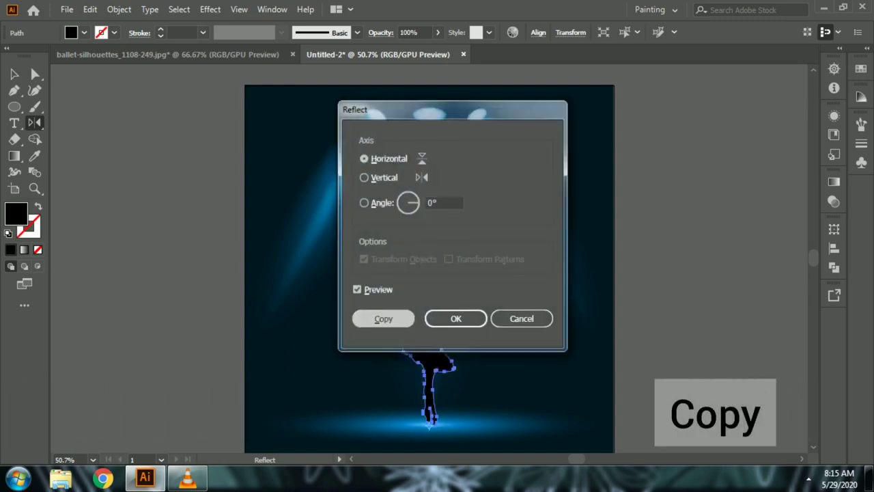
key(alt+c)
Set the reflected copy's opacity to 50% and deselect it.
key(v)
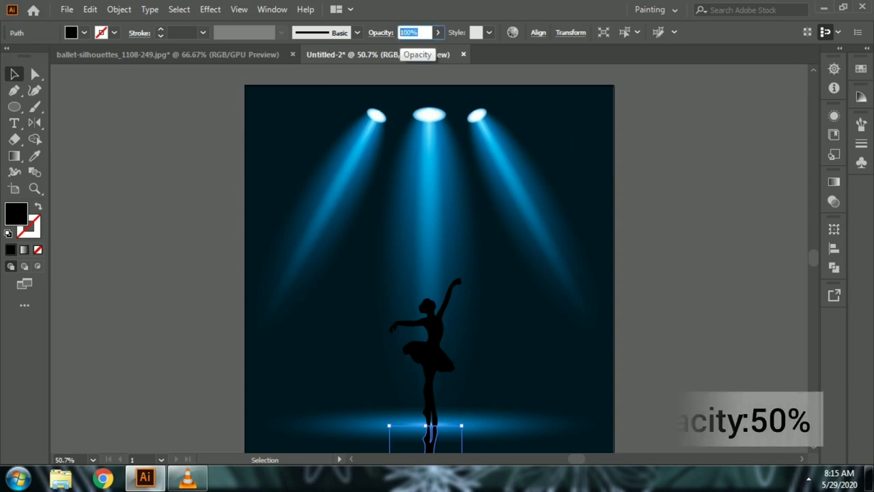
text(50)
key(Return)
key(ctrl+shift+a)
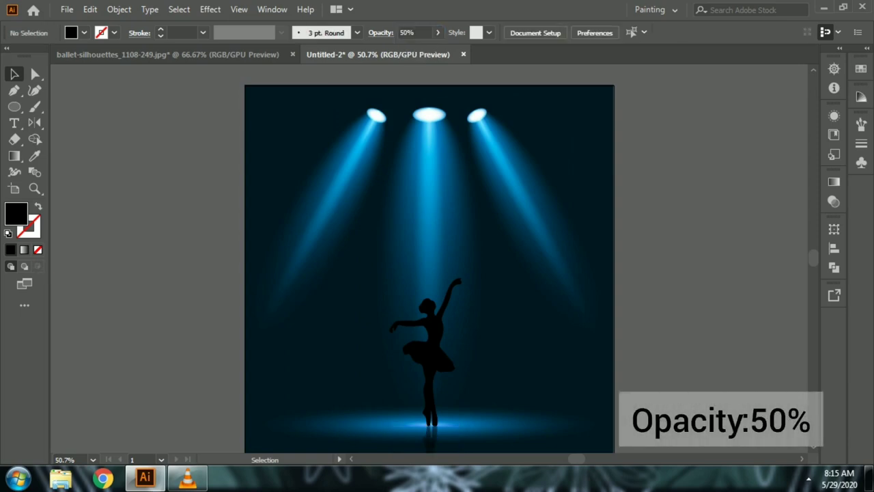
Draw an artboard-sized rectangle and make it a clipping mask over all the artwork.
click(14, 106)
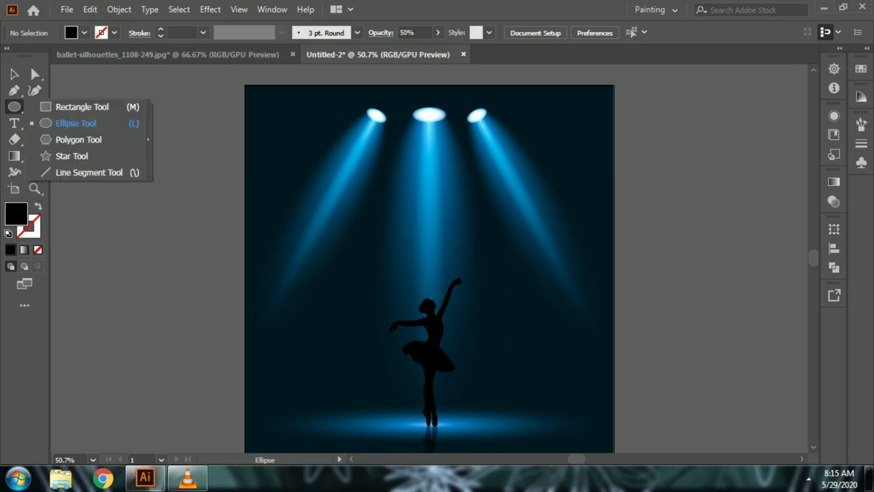
click(82, 106)
drag(246, 85, 614, 451)
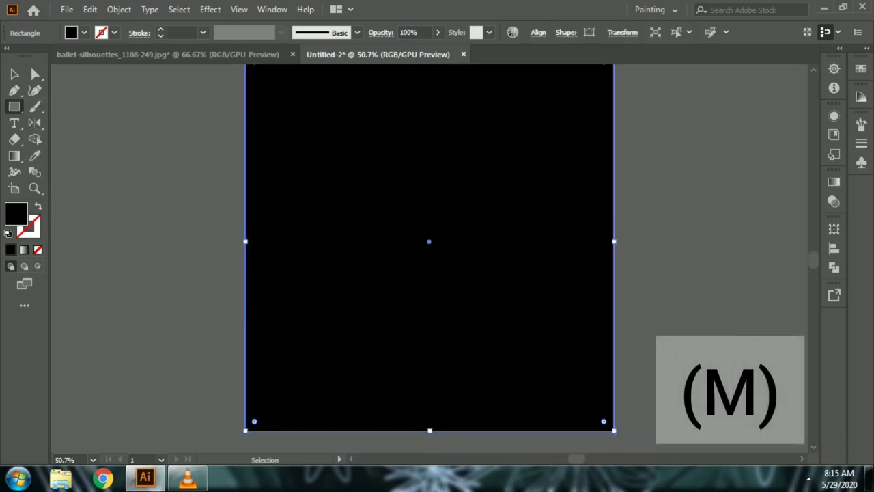
key(ctrl+a)
right_click(516, 58)
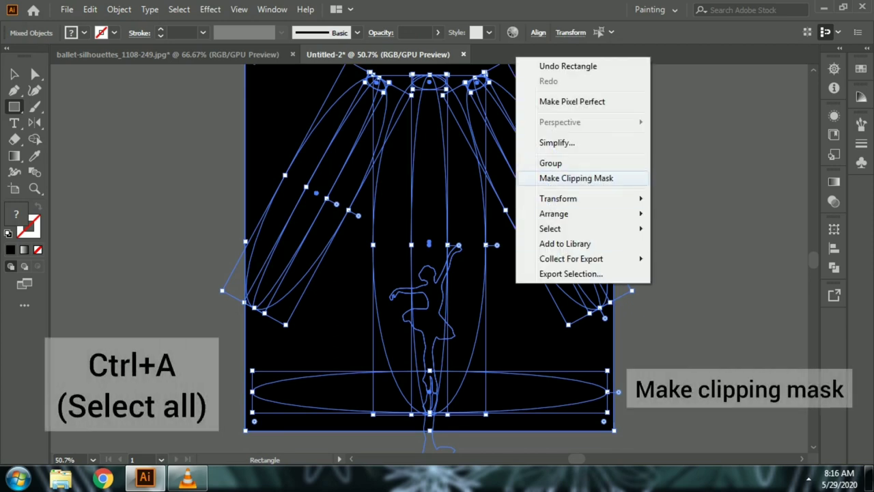
click(577, 178)
scroll(429, 258, up, 1)
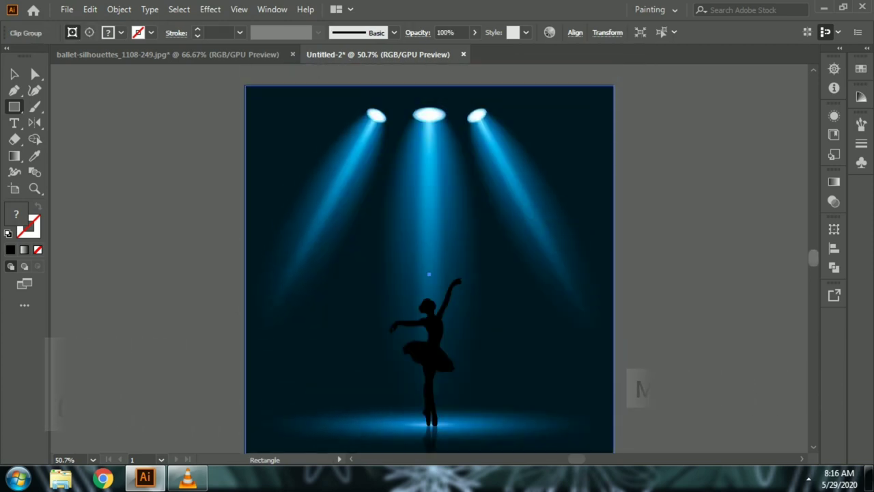
scroll(429, 264, up, 1)
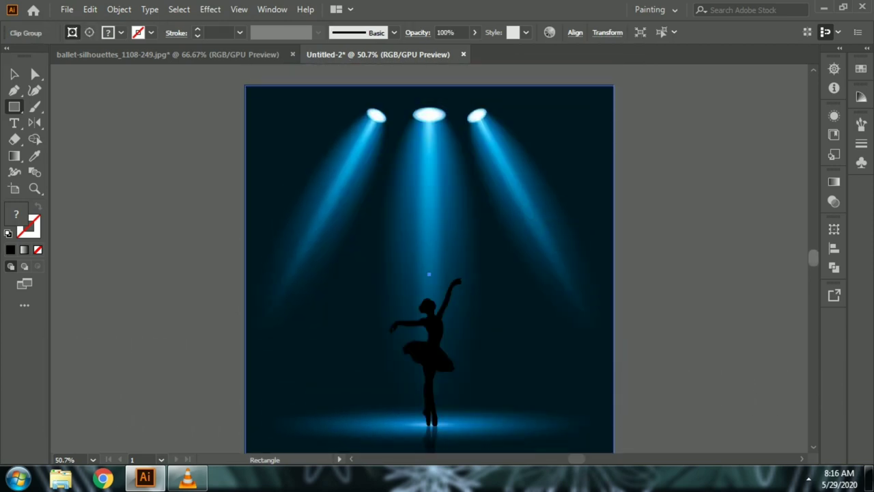
key(v)
key(ctrl+shift+a)
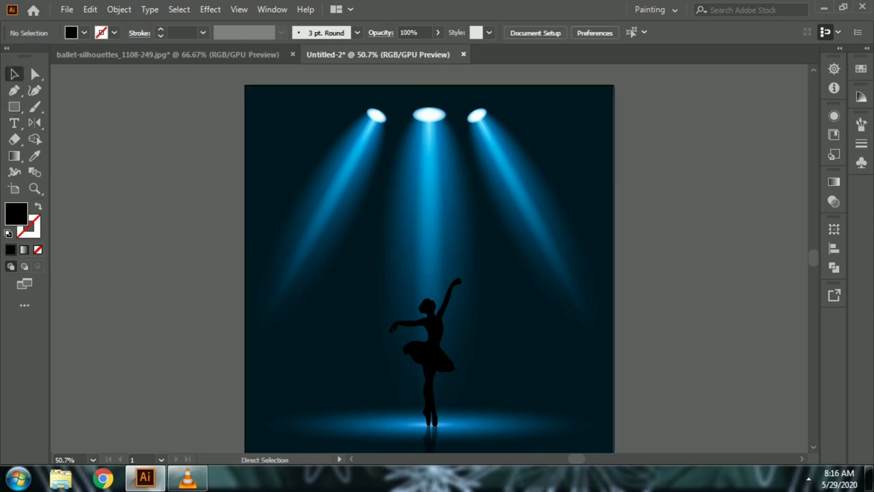
key(ctrl+equal)
key(ctrl+equal)
key(ctrl+minus)
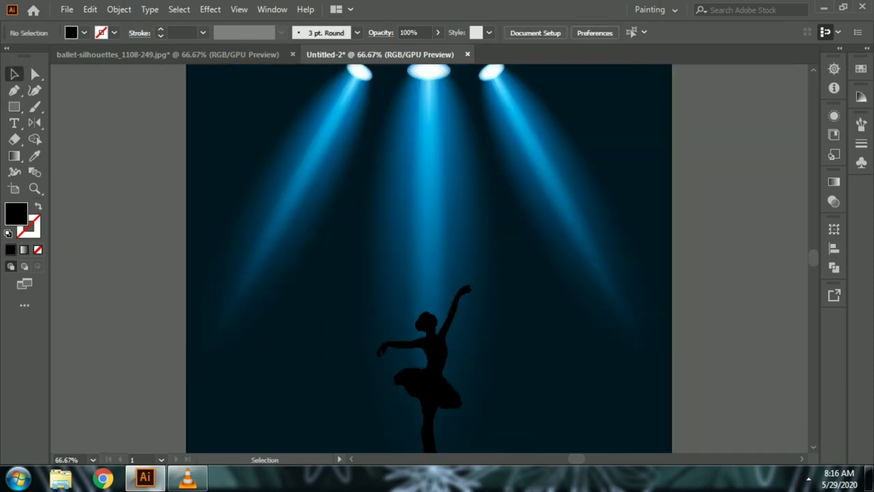
scroll(429, 259, down, 4)
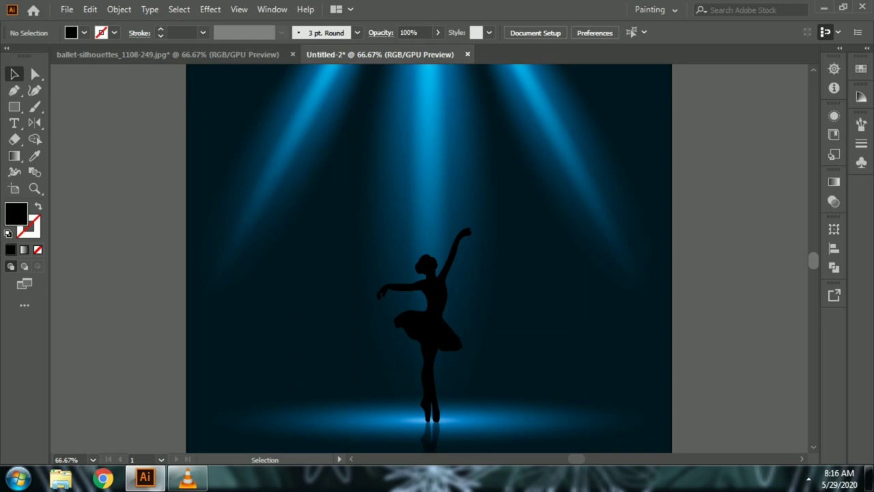
scroll(429, 258, up, 1)
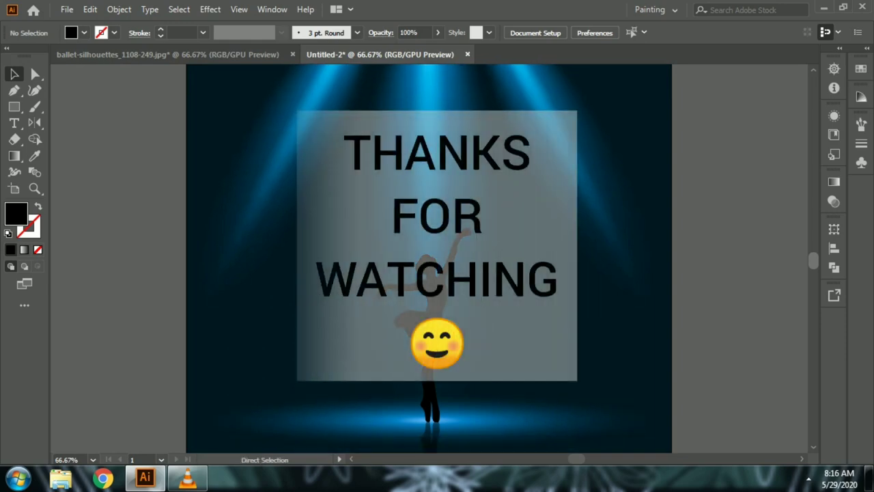